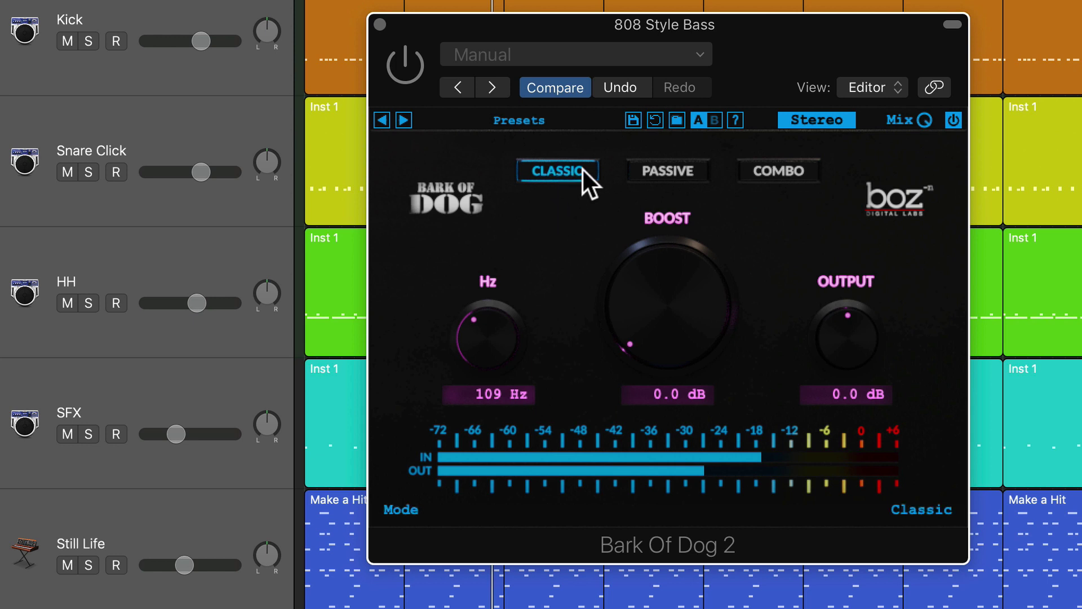
Switch the 808 bass plug-in through its Passive and Combo modes and return it to Classic
click(697, 169)
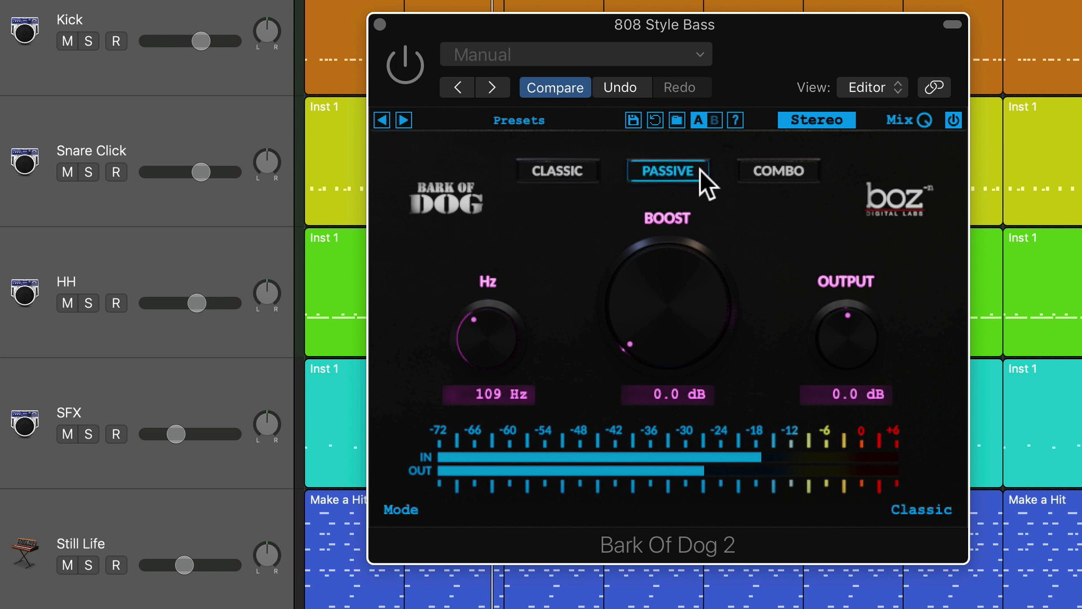
click(753, 171)
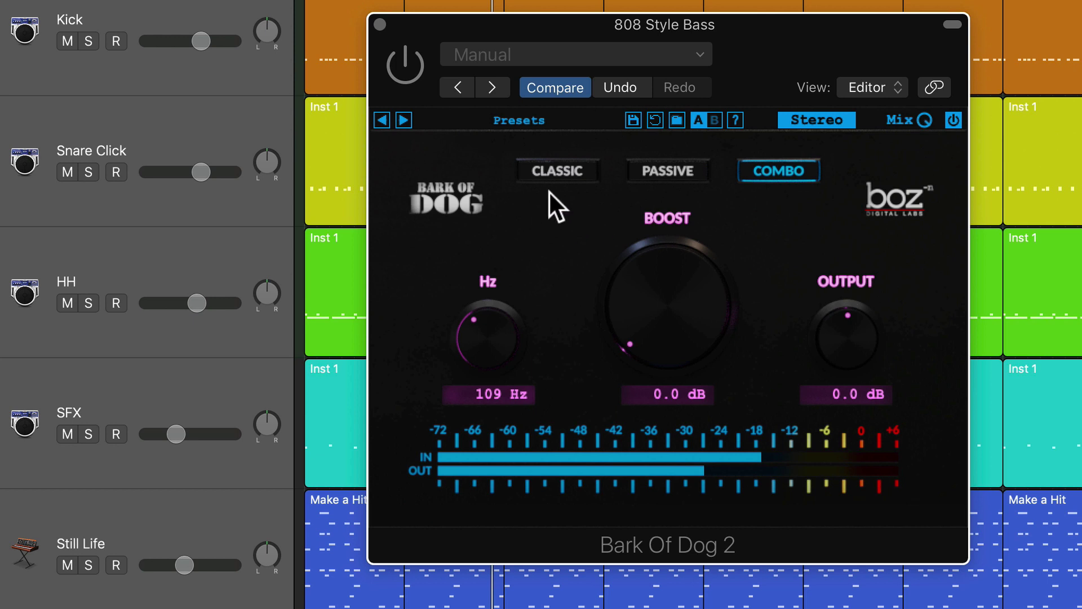
click(554, 171)
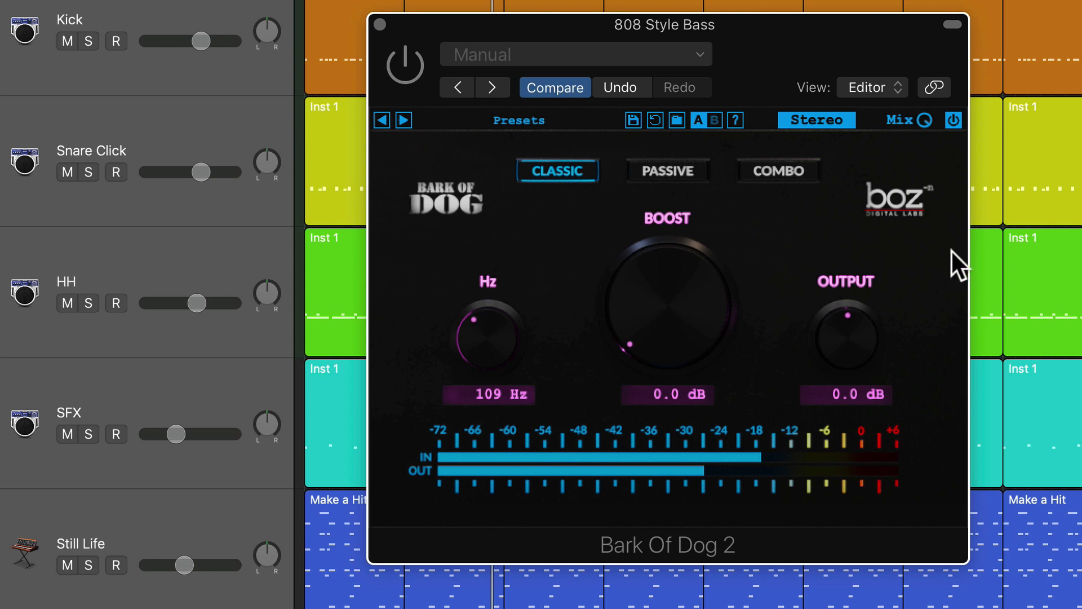
Start playback, enable the plug-in on the 808 Style Bass track and set its Boost to 10.5 dB
key(space)
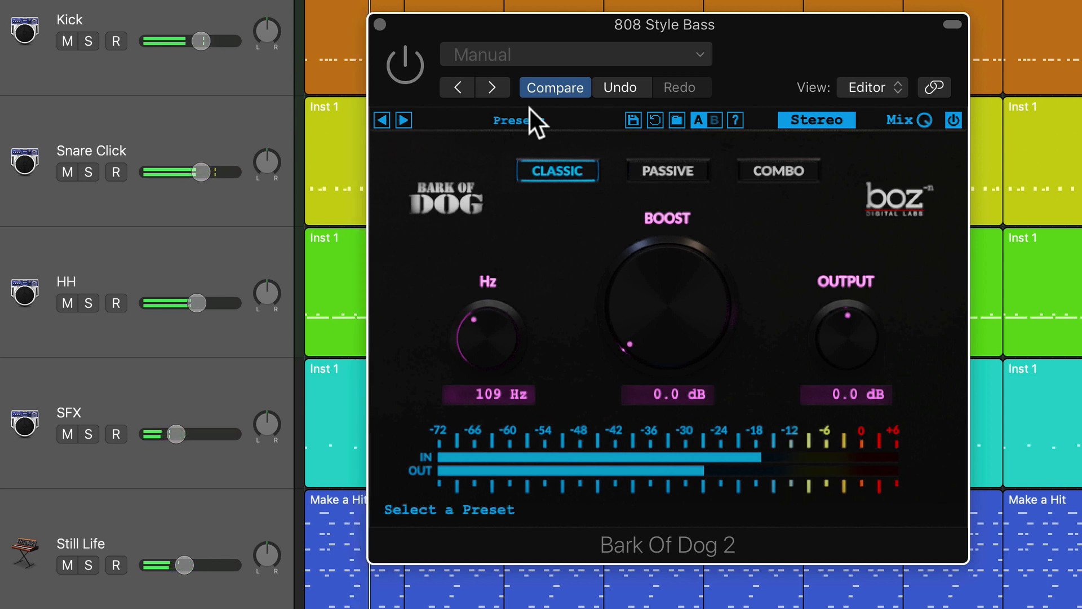
click(407, 70)
drag(670, 280, 683, 87)
mouse_move(662, 342)
mouse_down()
mouse_move(669, 327)
mouse_move(658, 337)
mouse_up()
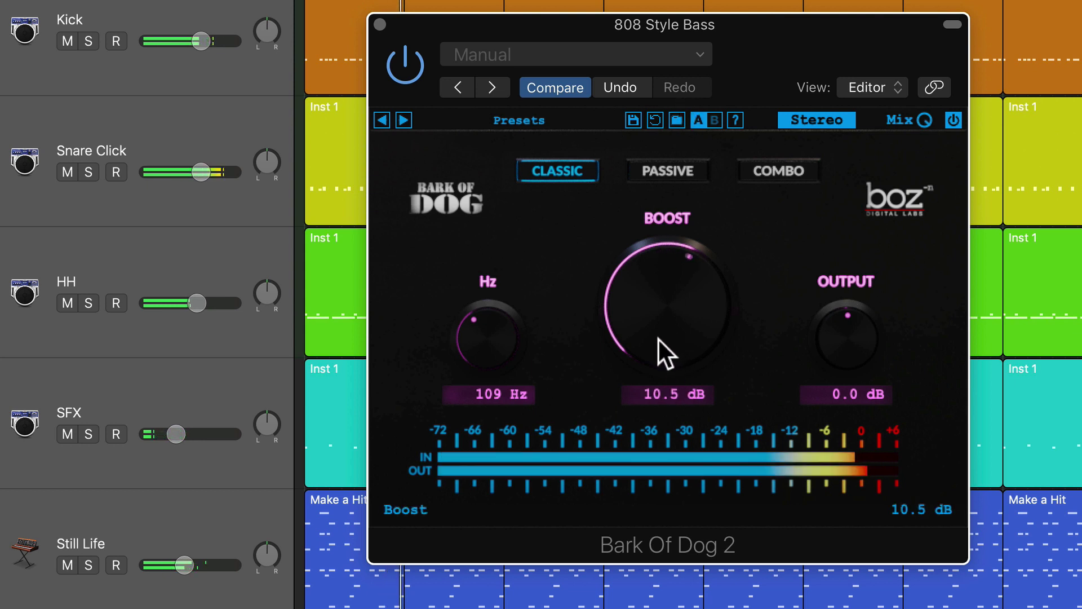
Switch the bass plug-in to Passive mode with the frequency at 135 Hz, Boost at 10.0 dB and Output at -2.3 dB
click(667, 170)
drag(521, 341, 487, 329)
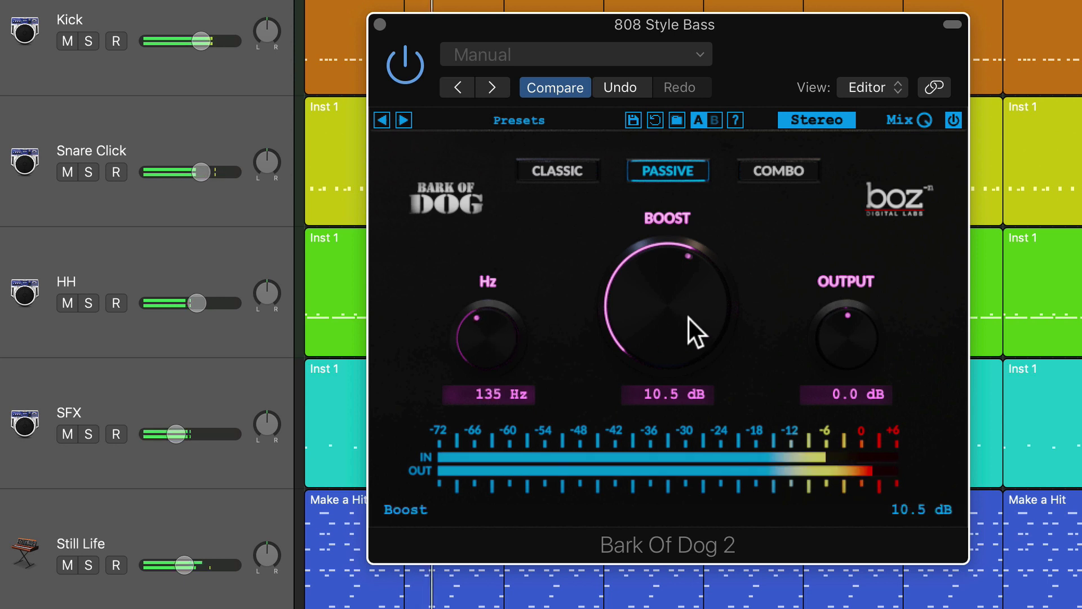
drag(687, 317, 682, 324)
drag(848, 318, 855, 341)
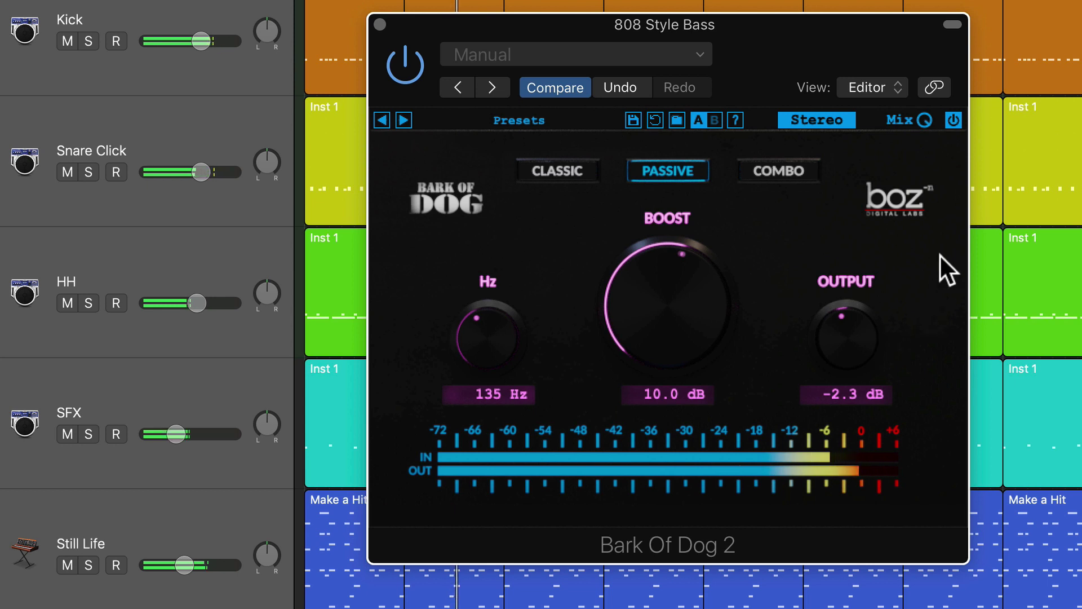
Compare the bypassed and processed bass sound during playback, then stop playback
click(954, 119)
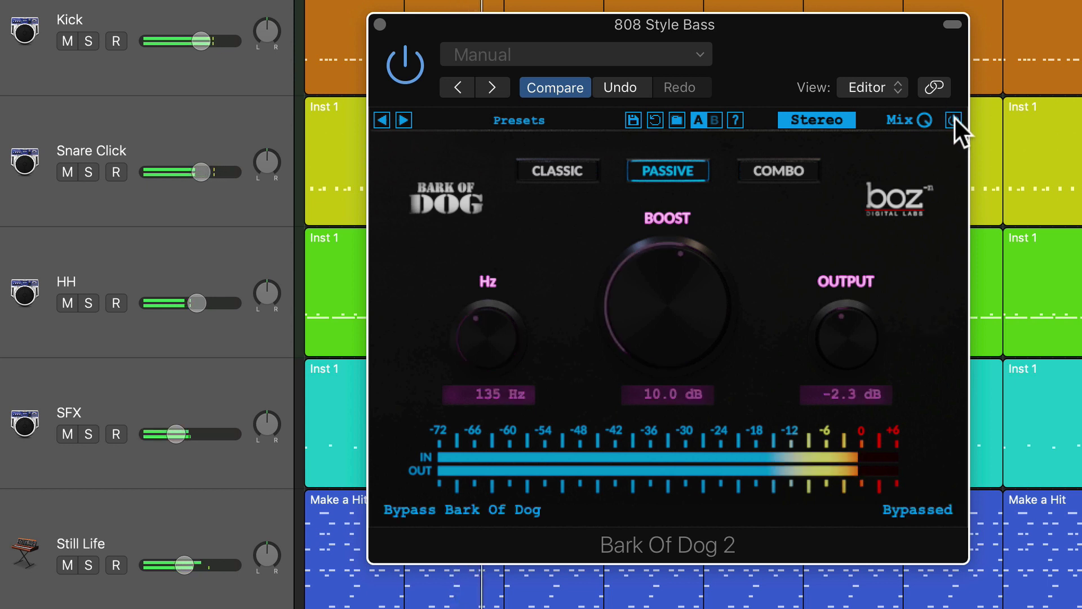
click(954, 119)
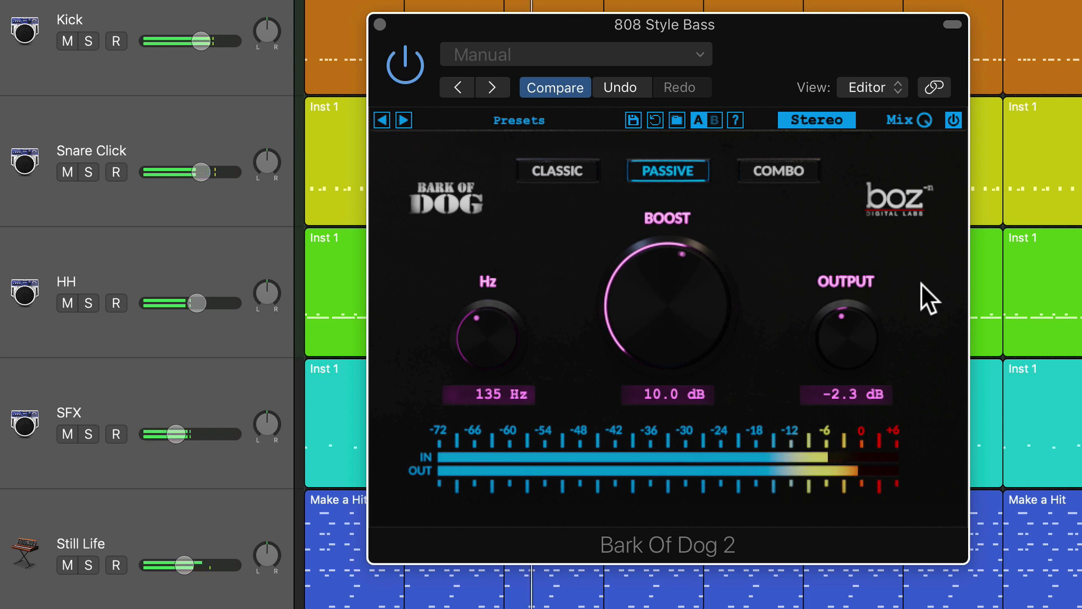
key(space)
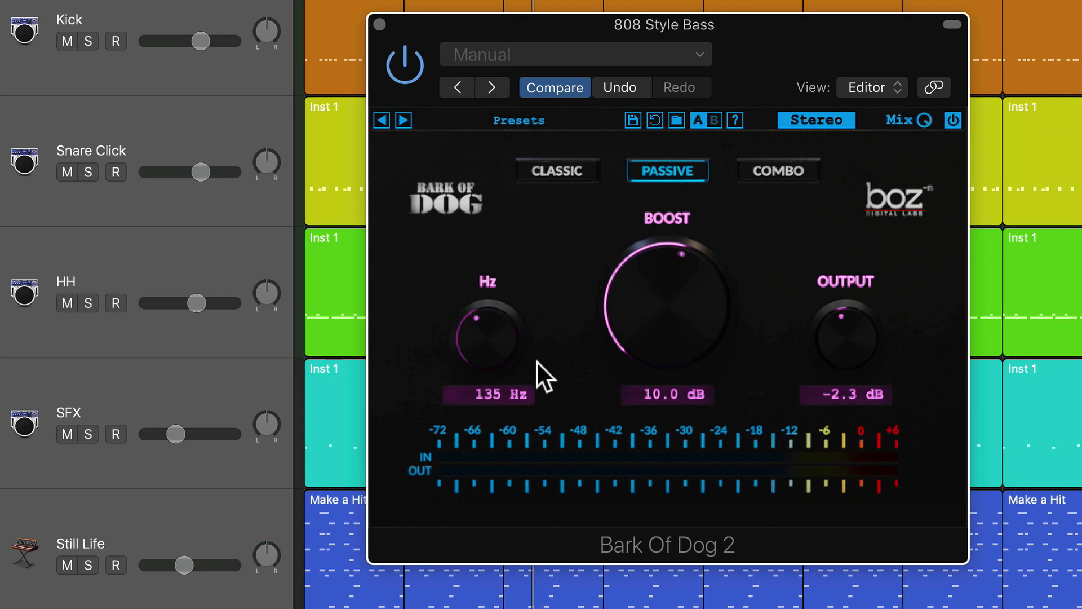
Set the bass boost frequency to 144 Hz and toggle the plug-in's internal bypass on and off
mouse_move(514, 346)
mouse_down()
mouse_move(515, 302)
mouse_move(500, 348)
mouse_up()
click(952, 123)
click(952, 124)
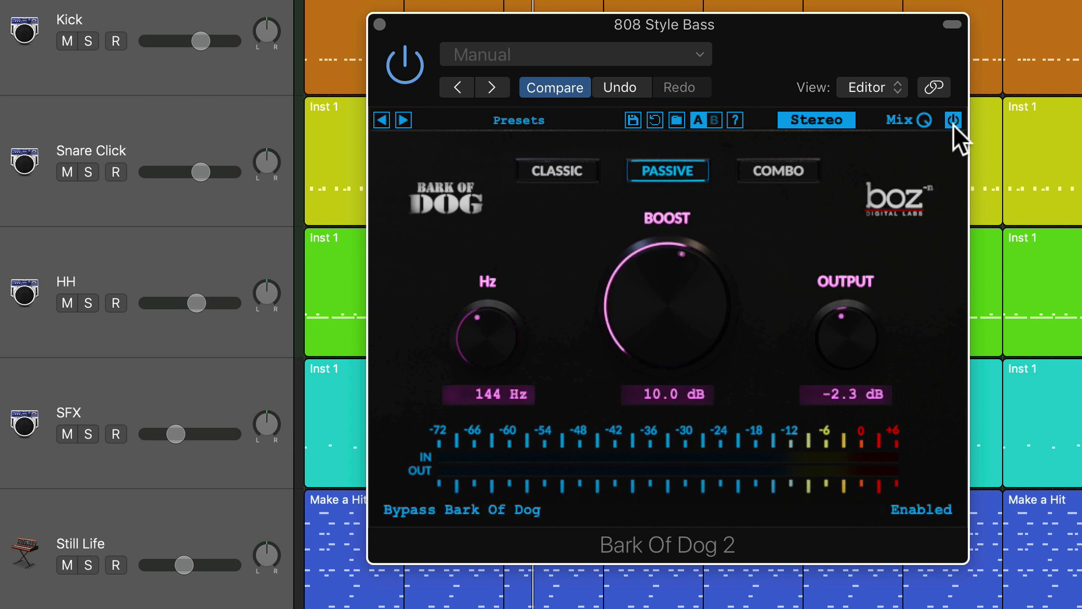
Lower the wet/dry mix and compare the blended bass with the bypassed sound during playback
mouse_move(925, 122)
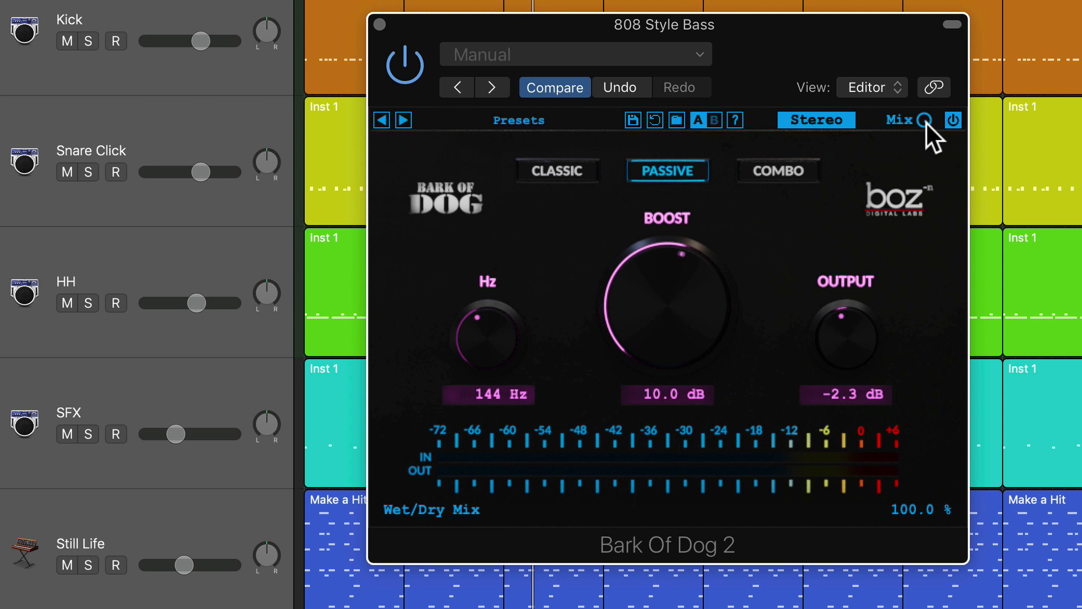
drag(926, 121, 935, 161)
key(space)
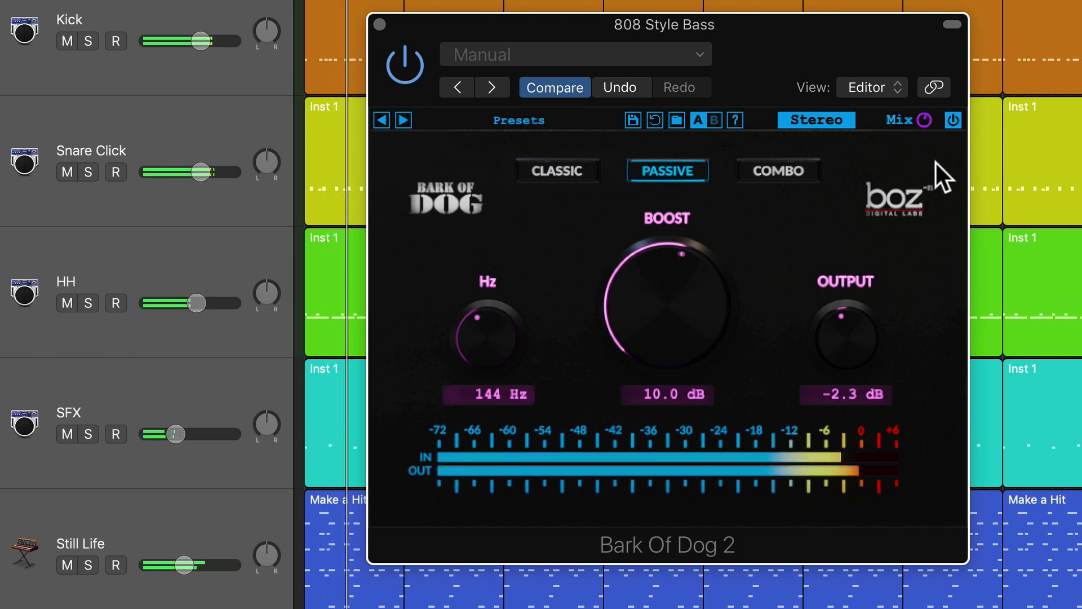
click(952, 119)
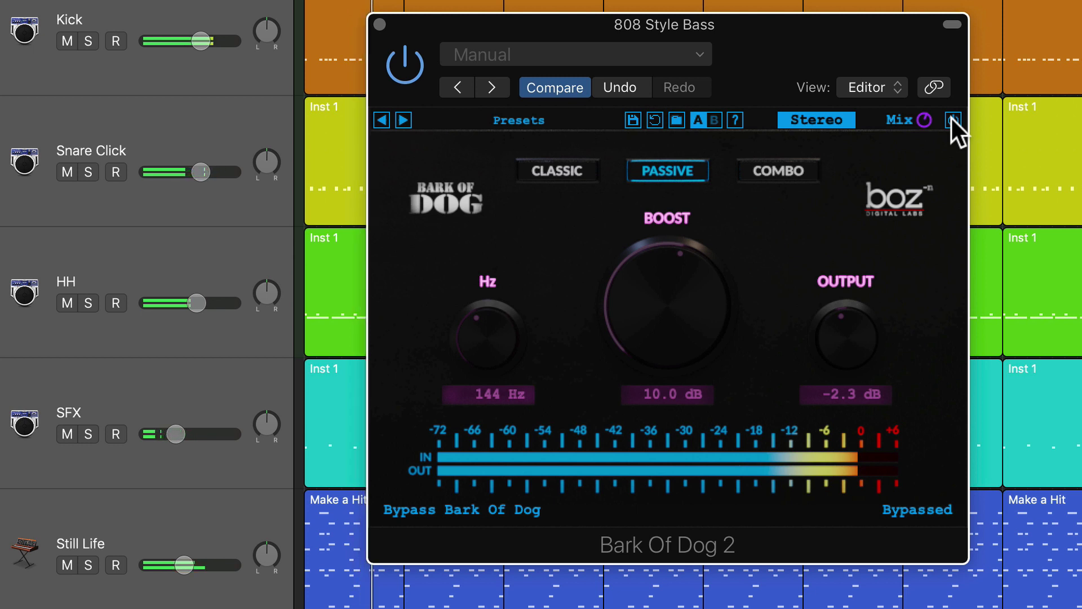
click(952, 119)
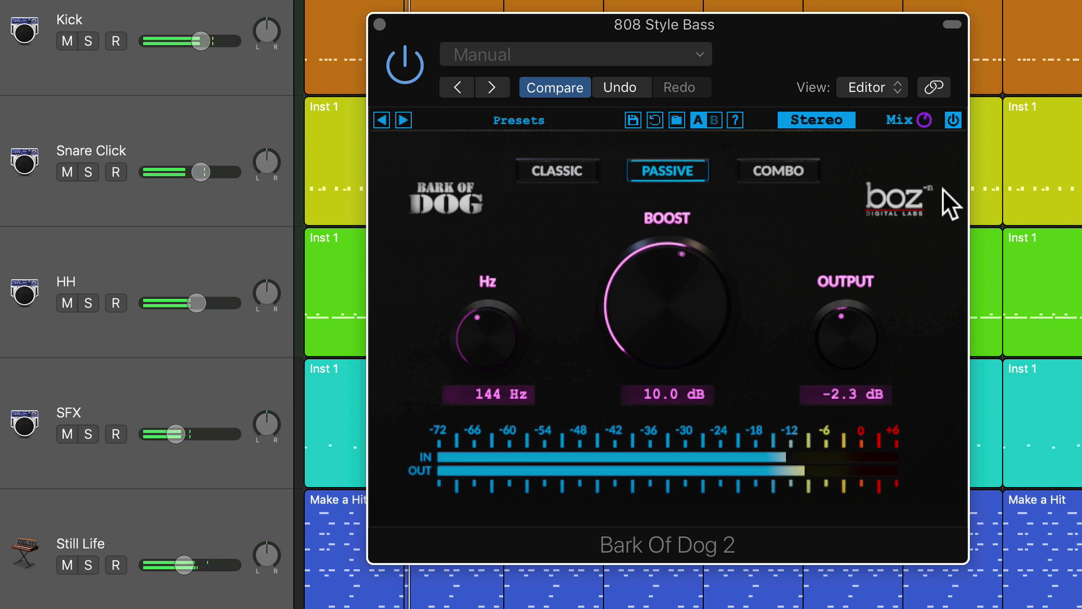
key(space)
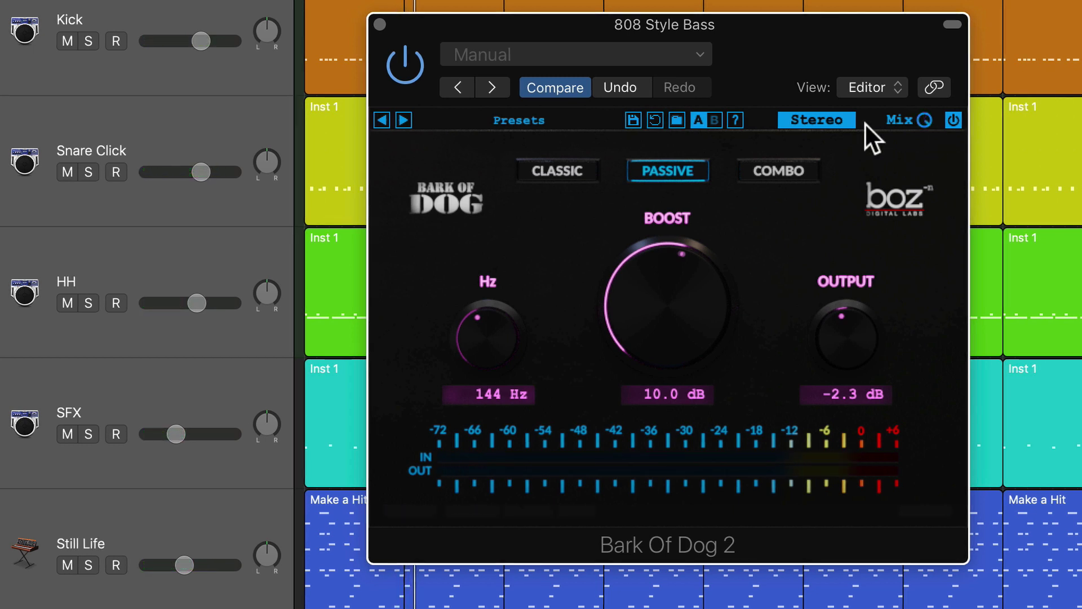
Set the bass plug-in's stereo field mode to Mid and start playback
click(850, 118)
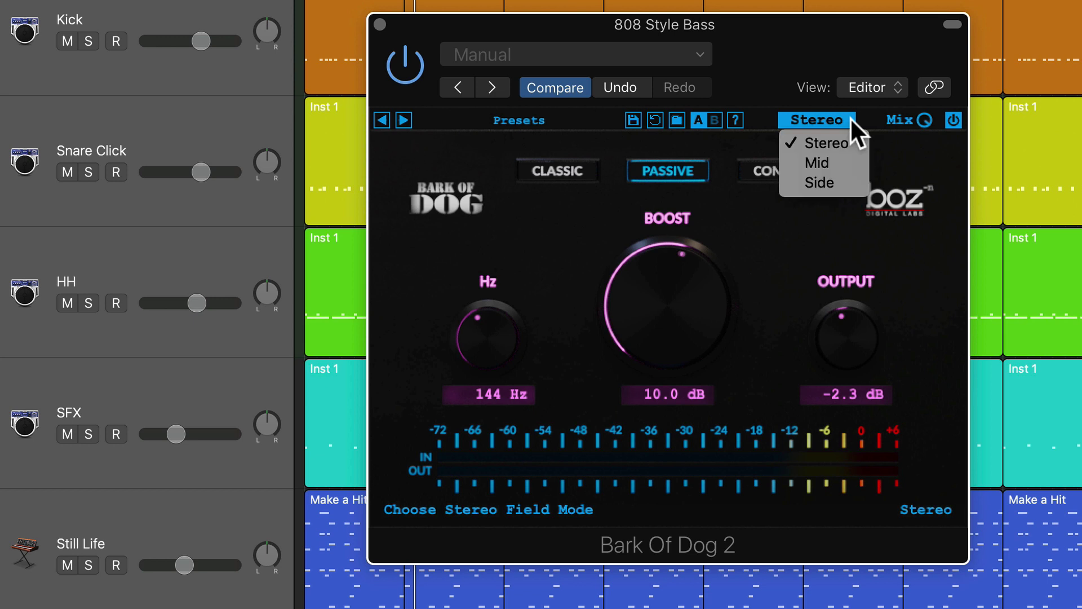
click(839, 159)
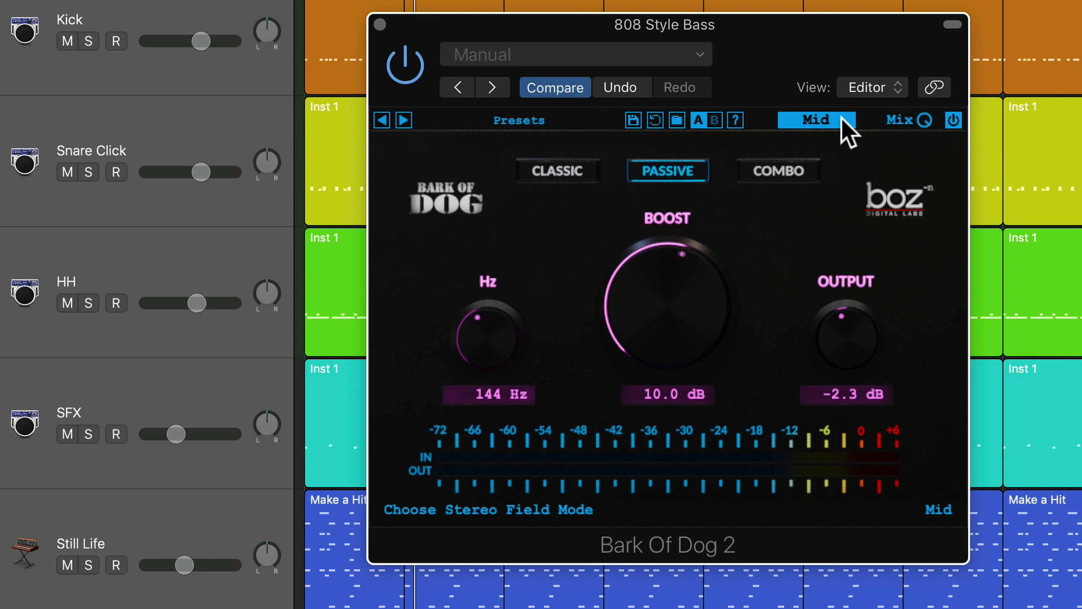
key(space)
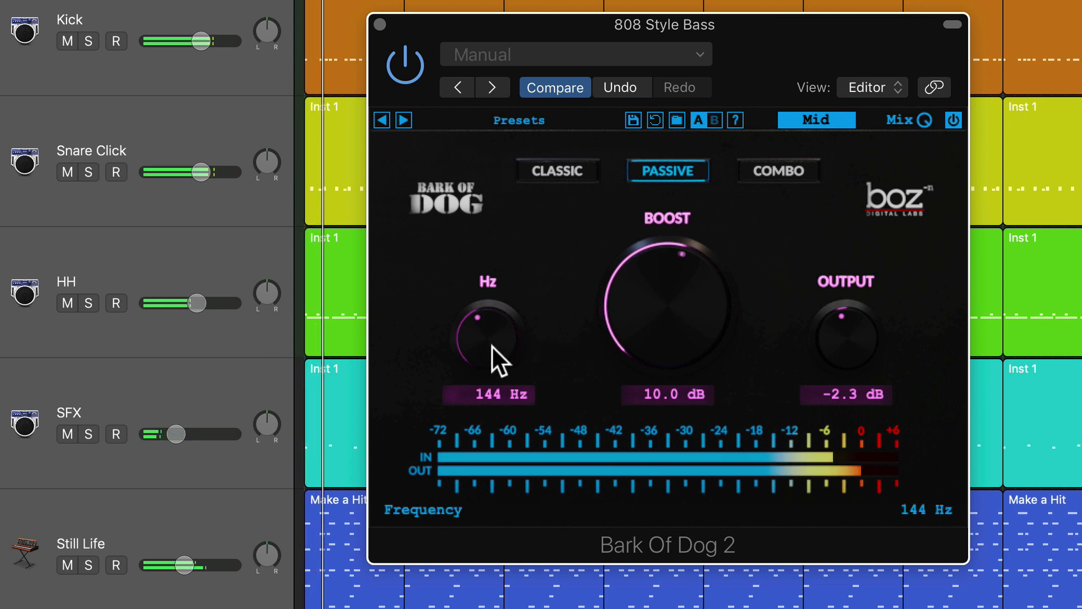
Compare the Stereo field mode against Mid, keep Mid, and set the bass Boost to 10.4 dB
click(828, 117)
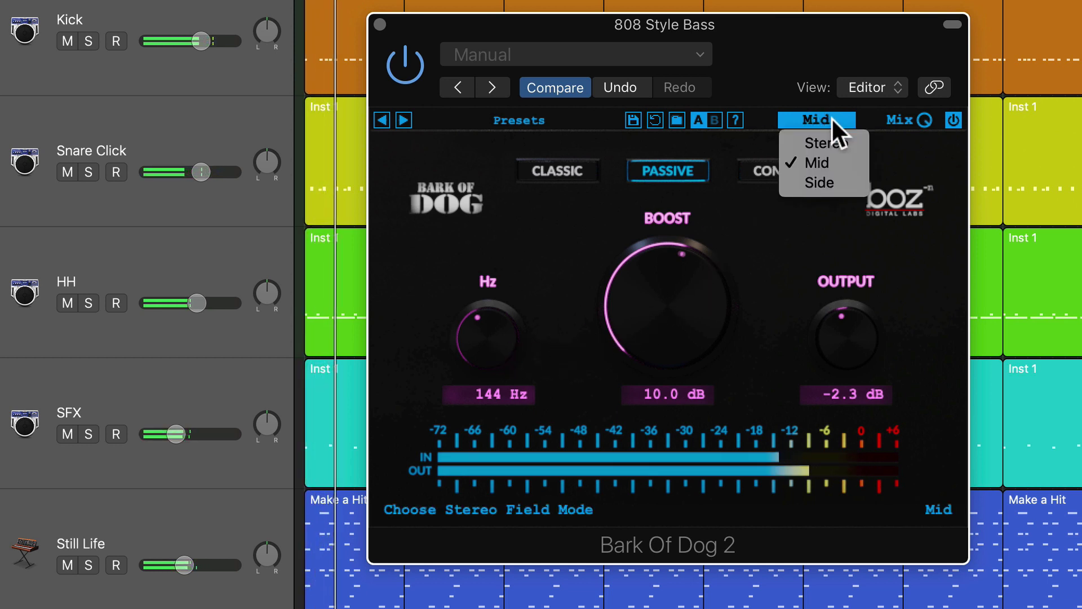
click(852, 140)
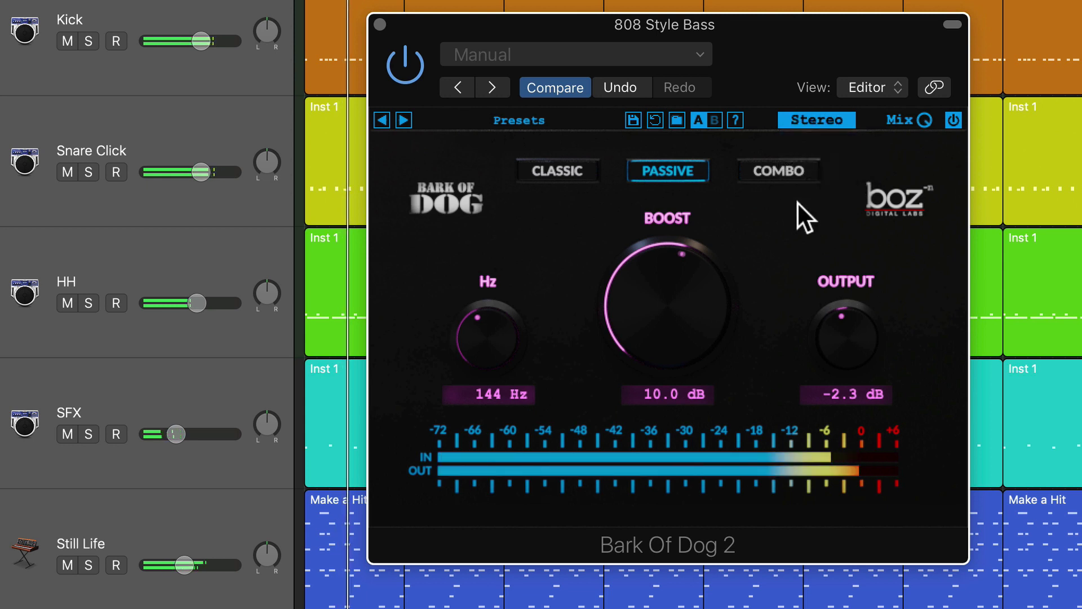
click(840, 121)
click(836, 163)
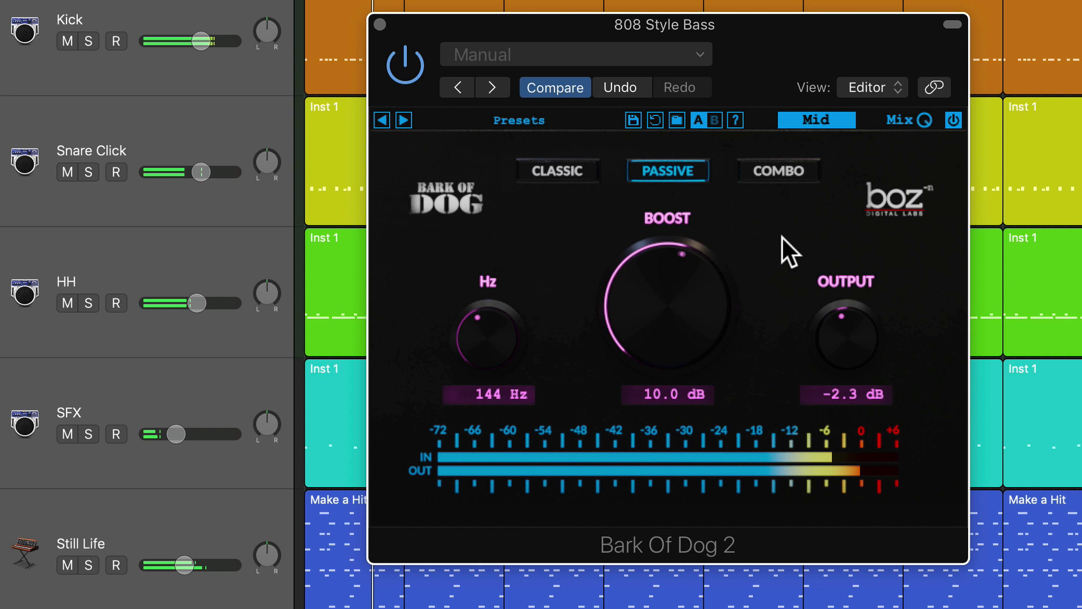
drag(699, 309, 696, 298)
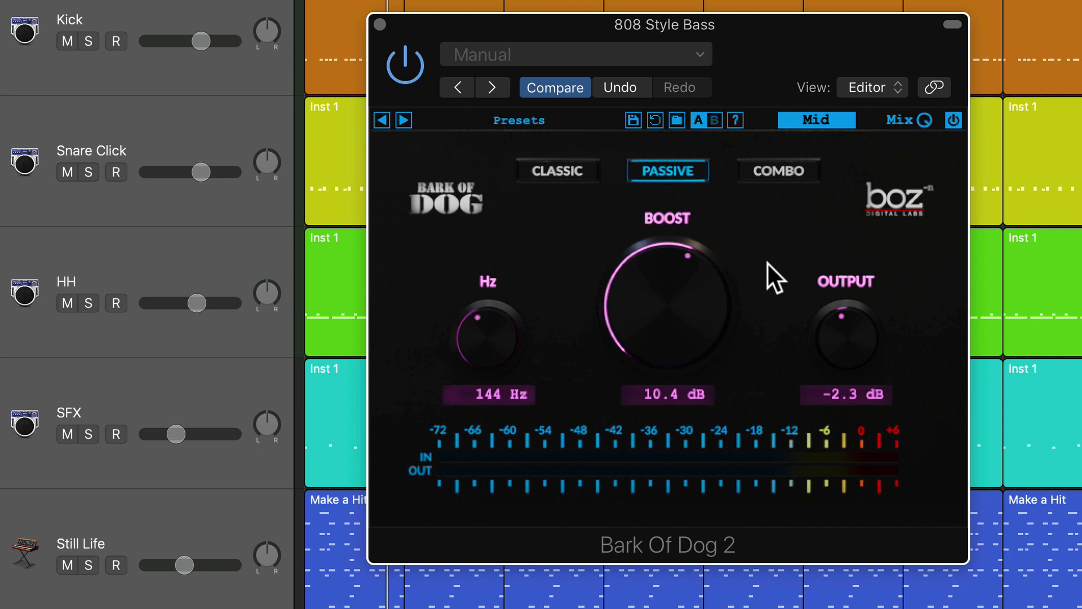
click(557, 121)
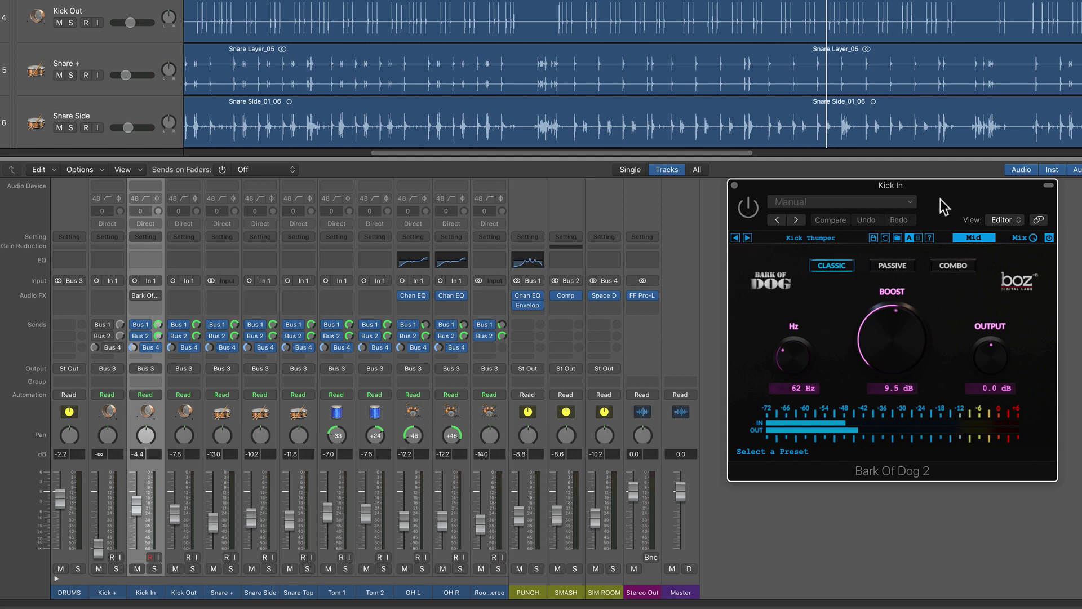
Play the drums with the Kick In plug-in off, enable it and select the Kick Thumper preset
key(space)
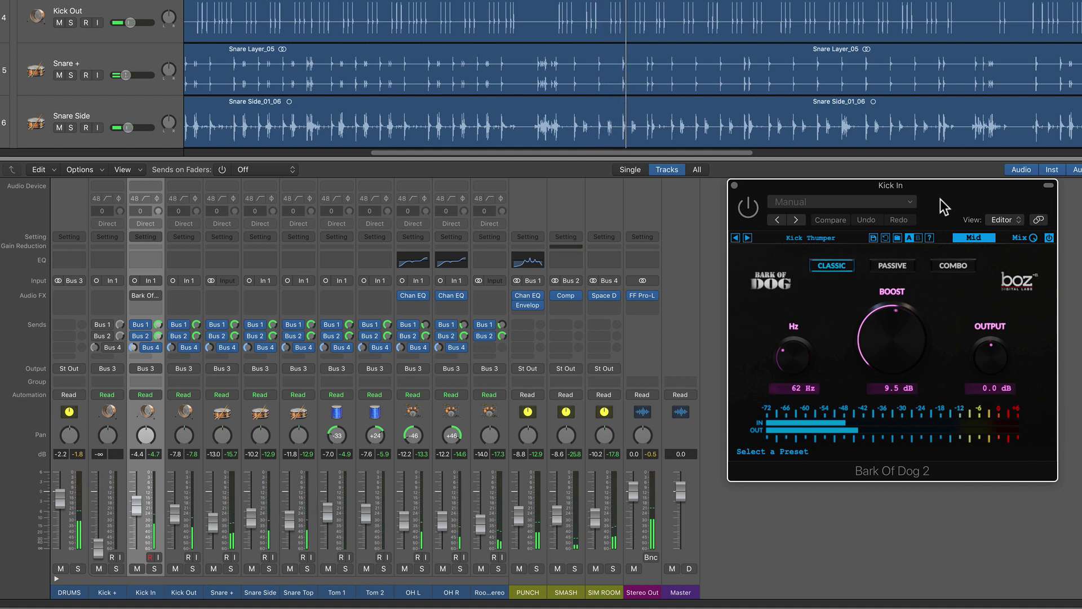
click(749, 210)
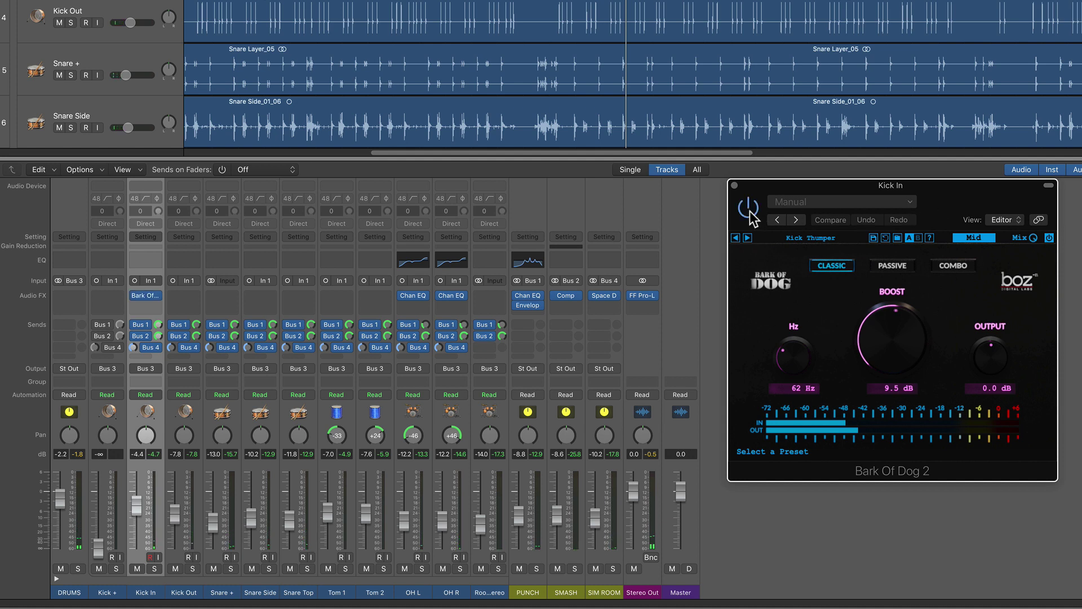
click(825, 239)
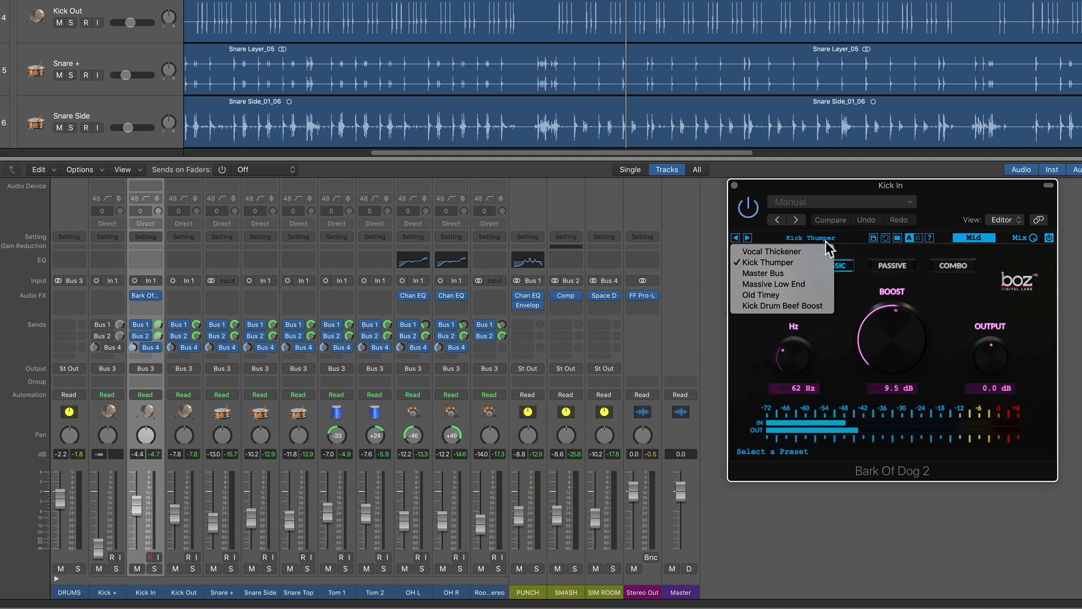
click(810, 260)
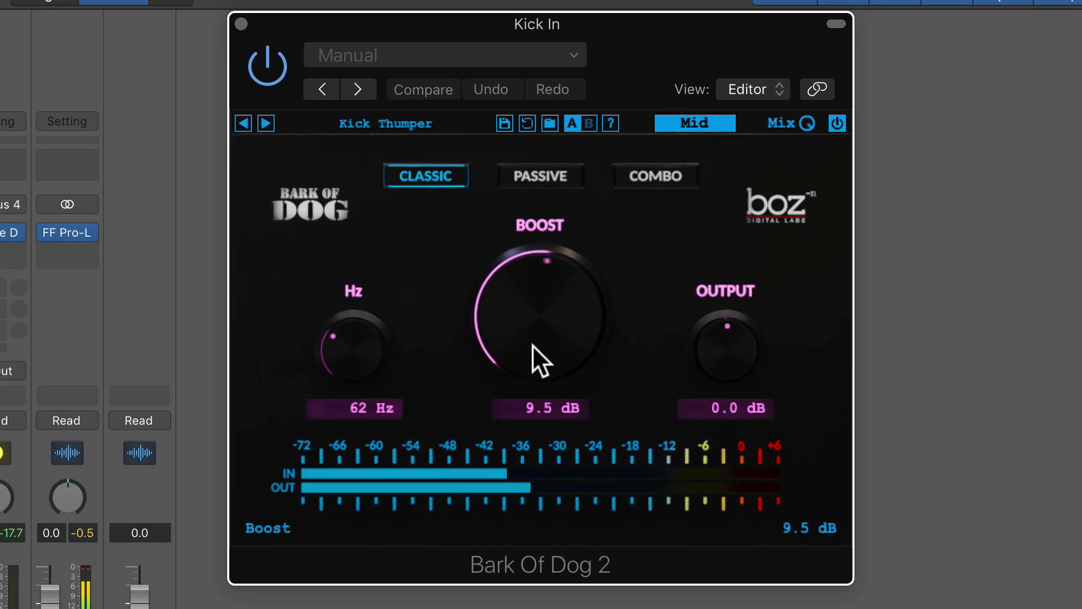
Tune the kick boost to a frequency of 52 Hz with a Boost of 10.9 dB
drag(532, 346, 556, 300)
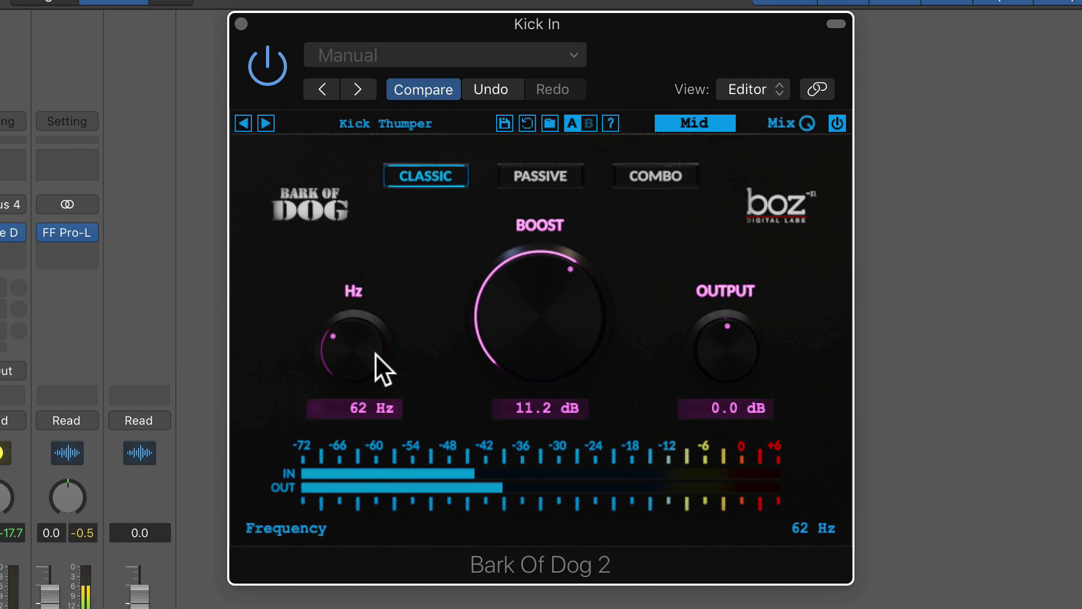
mouse_move(375, 354)
mouse_down()
mouse_move(373, 311)
mouse_move(366, 364)
mouse_up()
drag(561, 353, 537, 354)
Audition Passive mode on the kick, settle on Combo mode and compare it with the bypassed sound
click(558, 175)
click(665, 175)
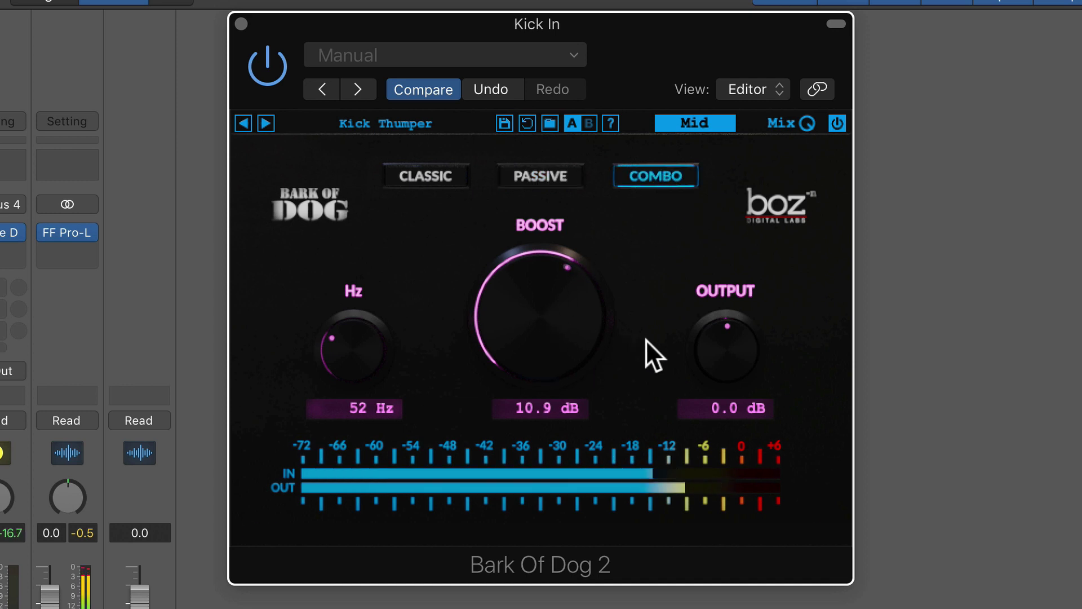
click(837, 123)
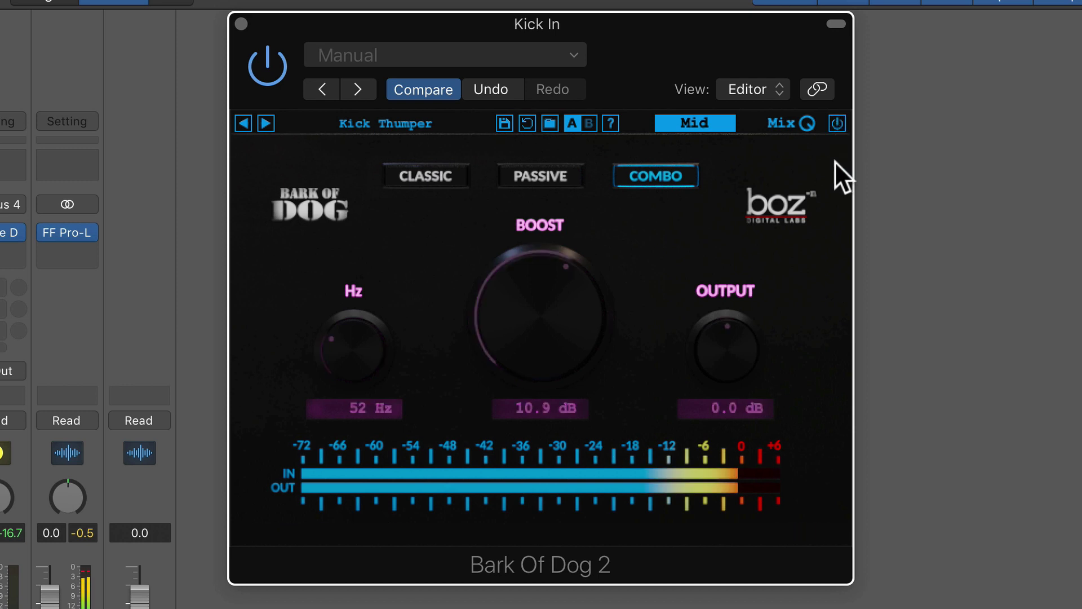
click(838, 122)
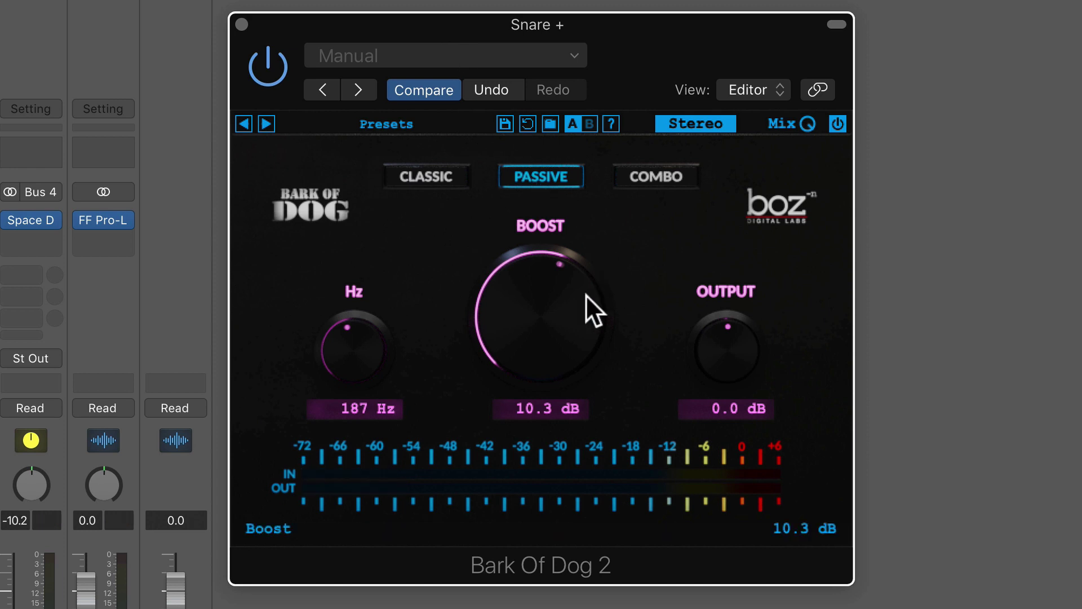
Compare the Snare + track with its plug-in bypassed and enabled, and set its Boost to 9.6 dB
scroll(561, 330, down, 3)
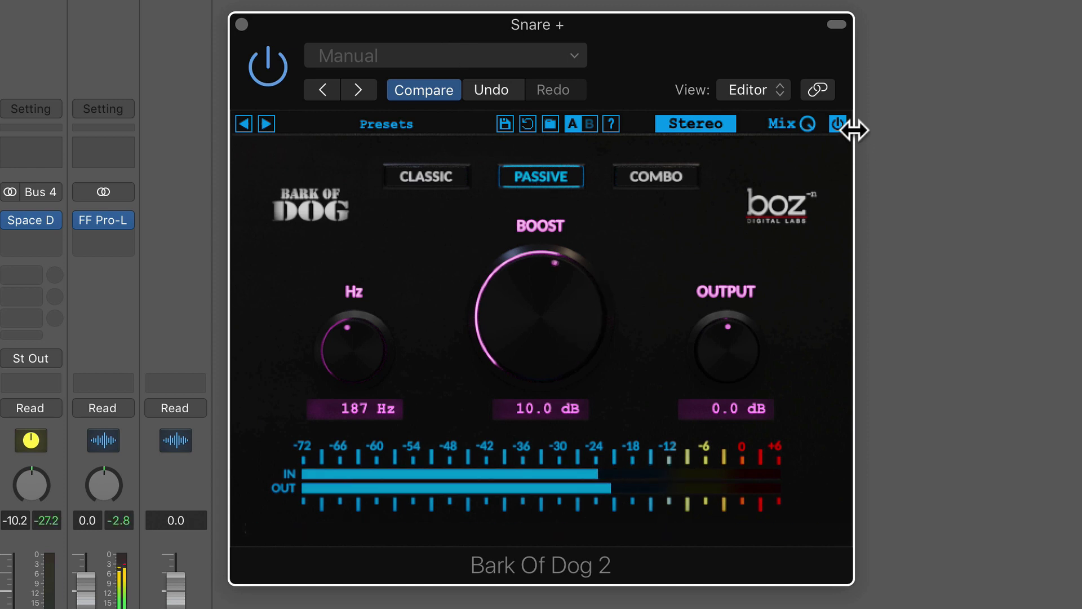
click(838, 124)
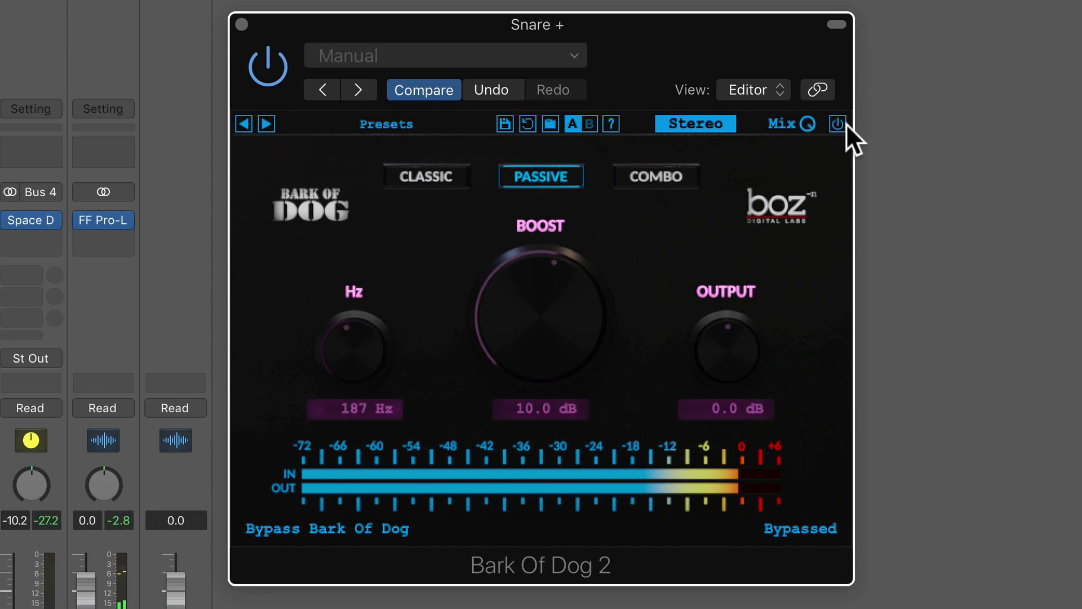
click(845, 124)
drag(566, 341, 551, 349)
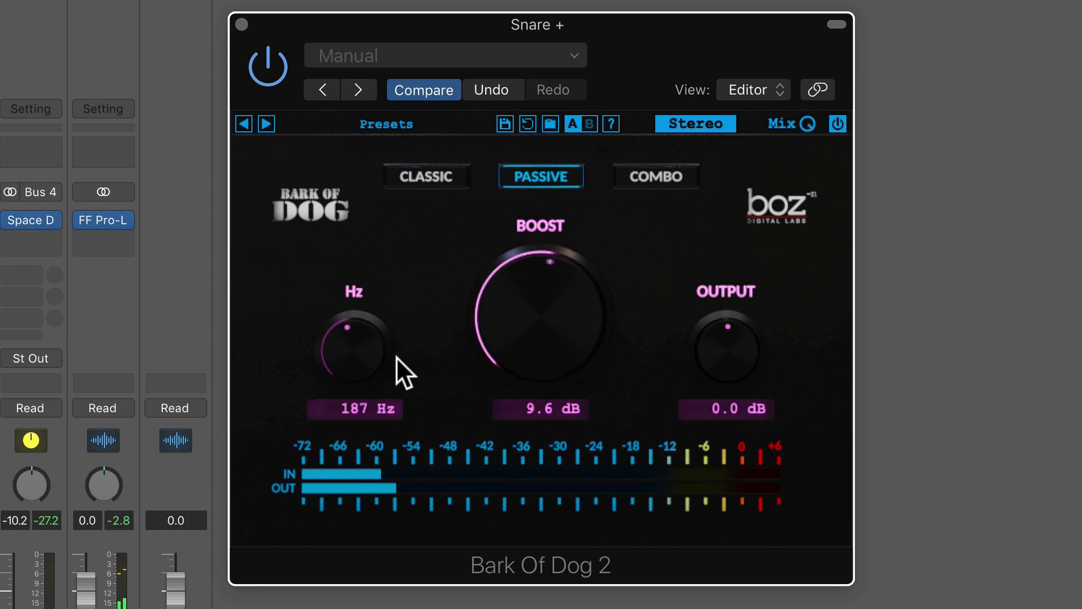
Set the snare boost's frequency to 220 Hz and compare the enhanced snare with the bypassed sound
drag(396, 357, 381, 293)
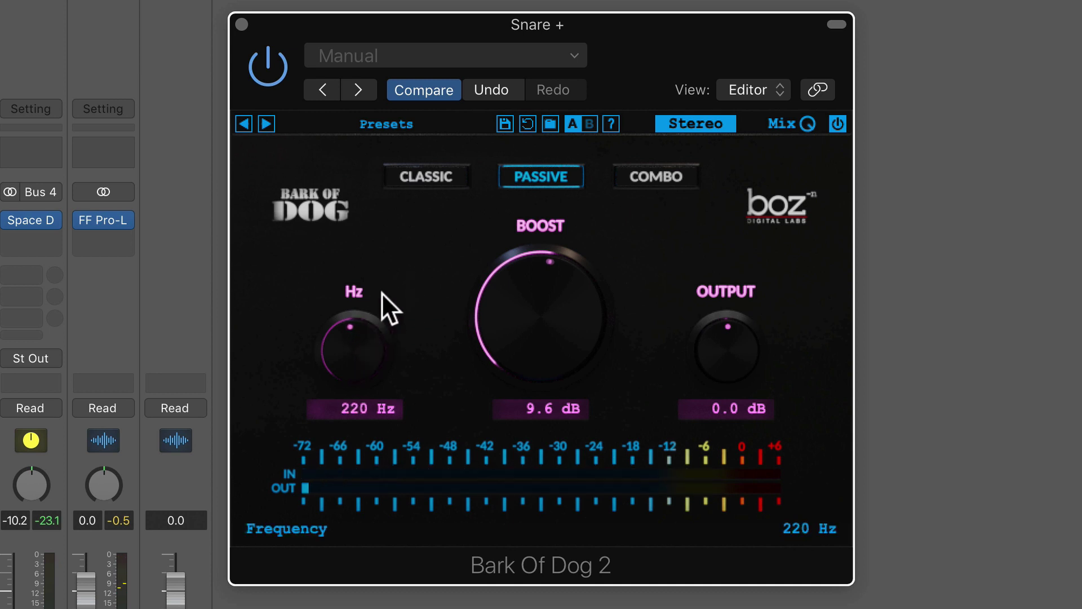
click(838, 124)
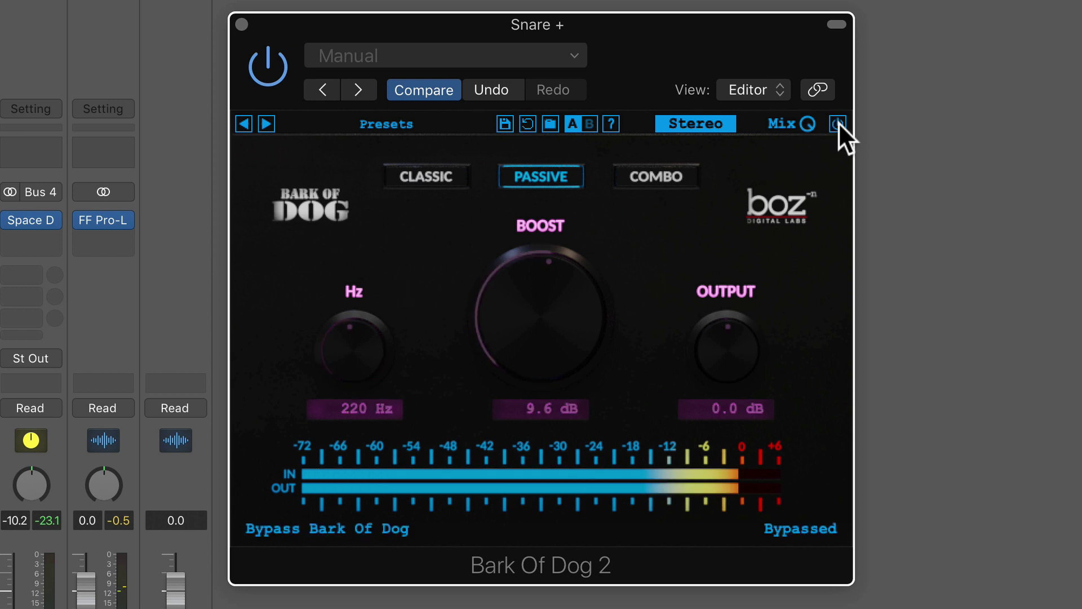
click(838, 124)
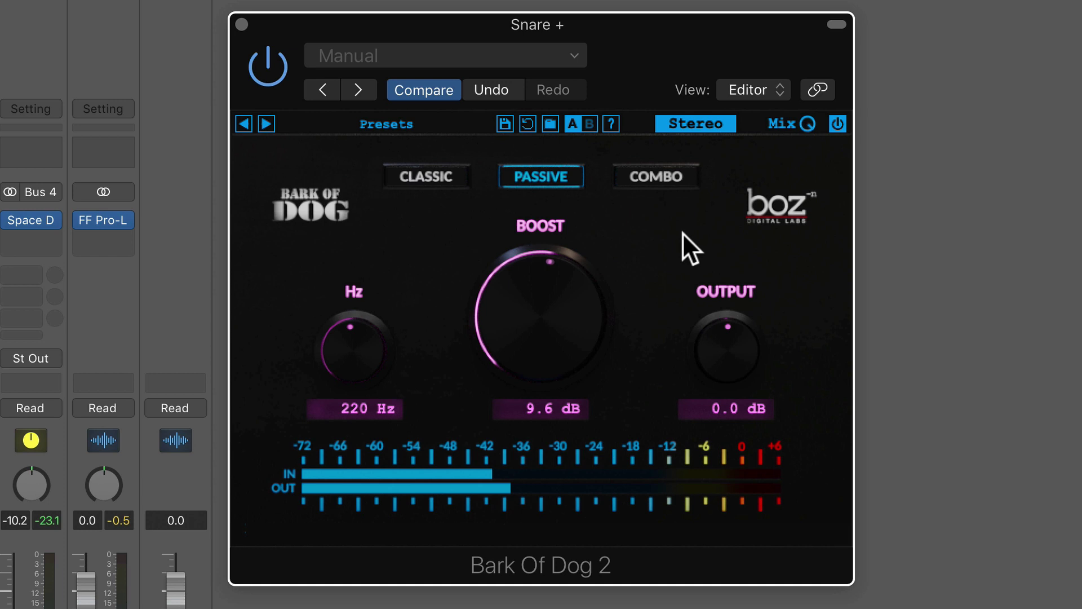
mouse_move(590, 309)
mouse_down()
mouse_move(553, 347)
mouse_move(581, 314)
mouse_up()
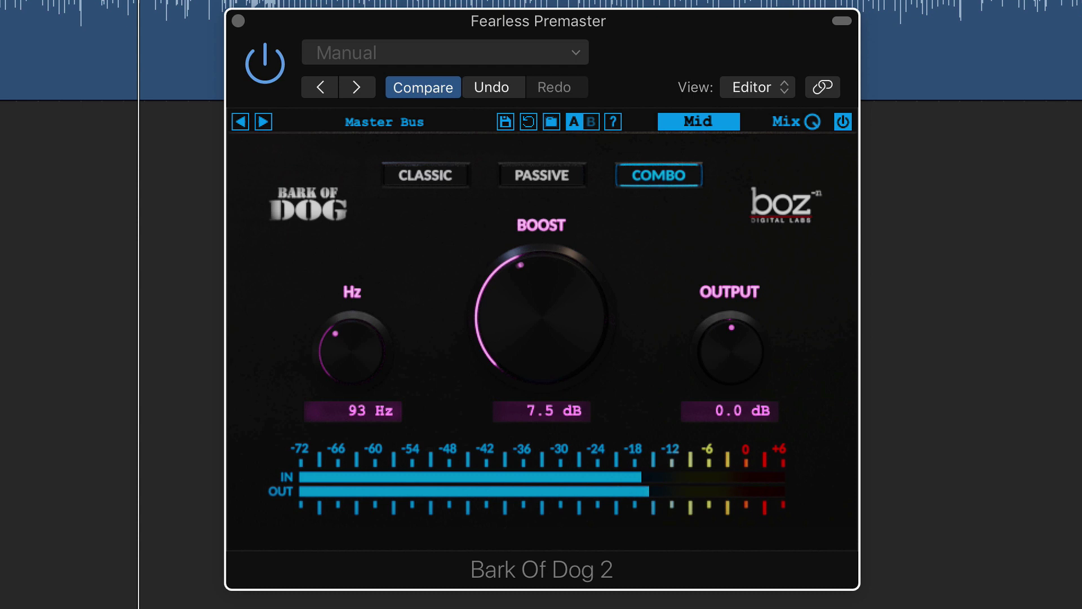
Compare the Fearless Premaster track with its Master Bus preset bypassed and enabled twice, leaving the plug-in enabled
click(845, 124)
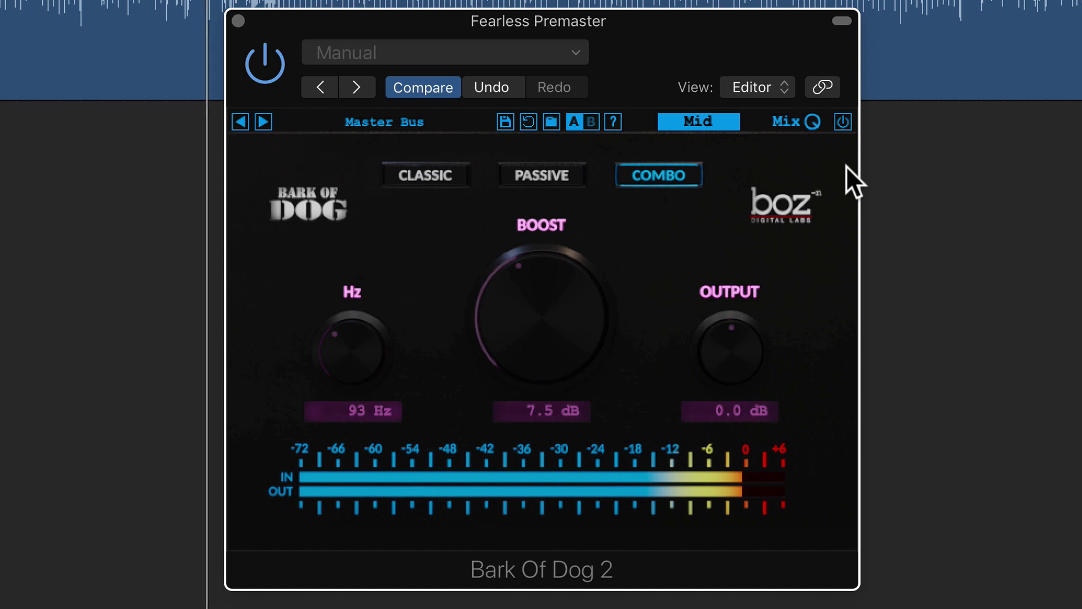
click(845, 125)
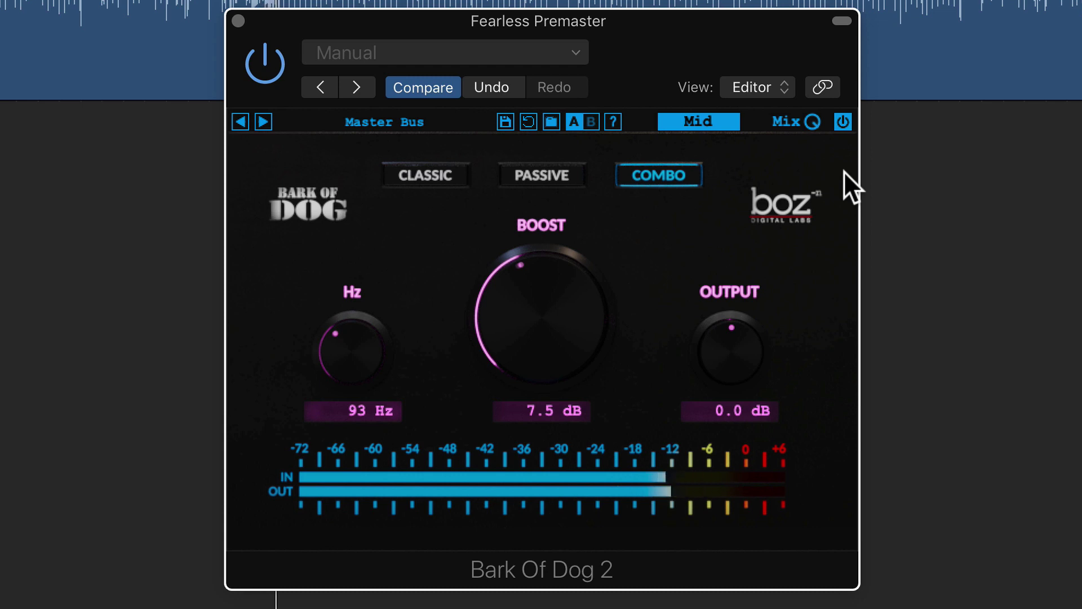
click(848, 124)
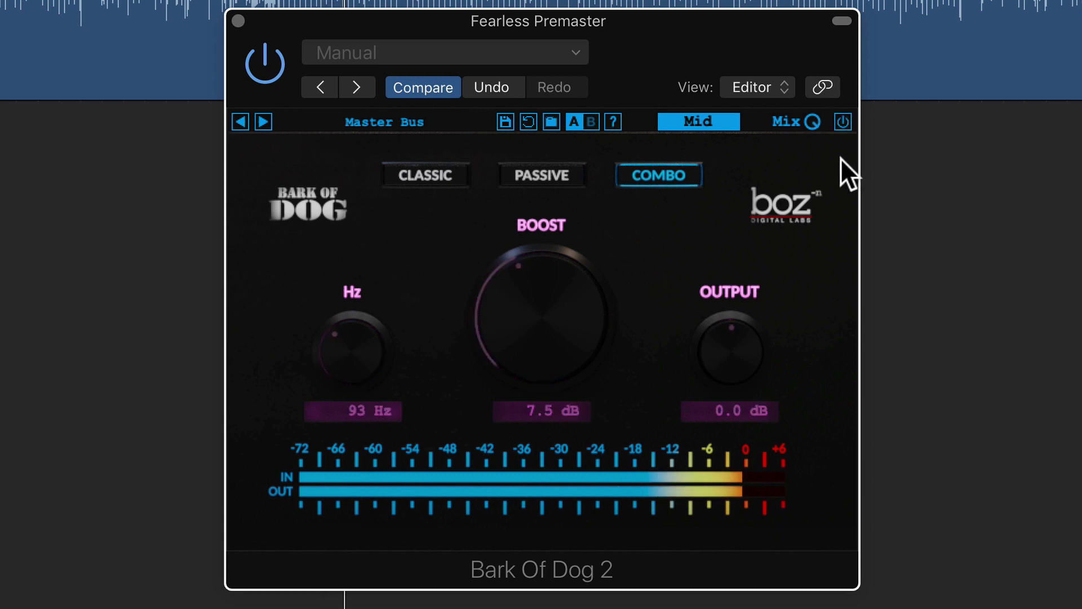
click(847, 124)
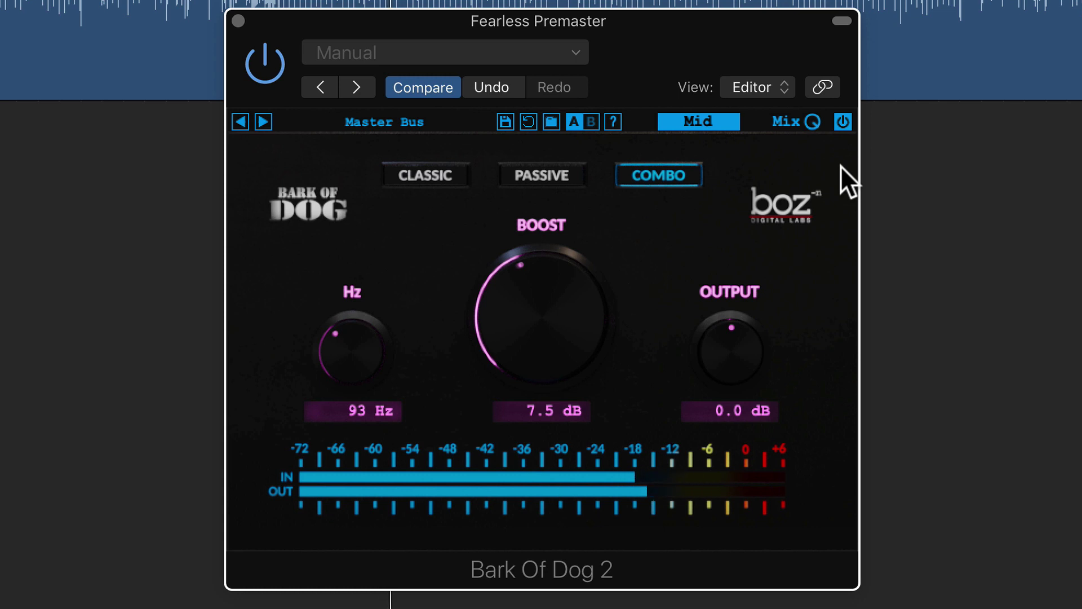